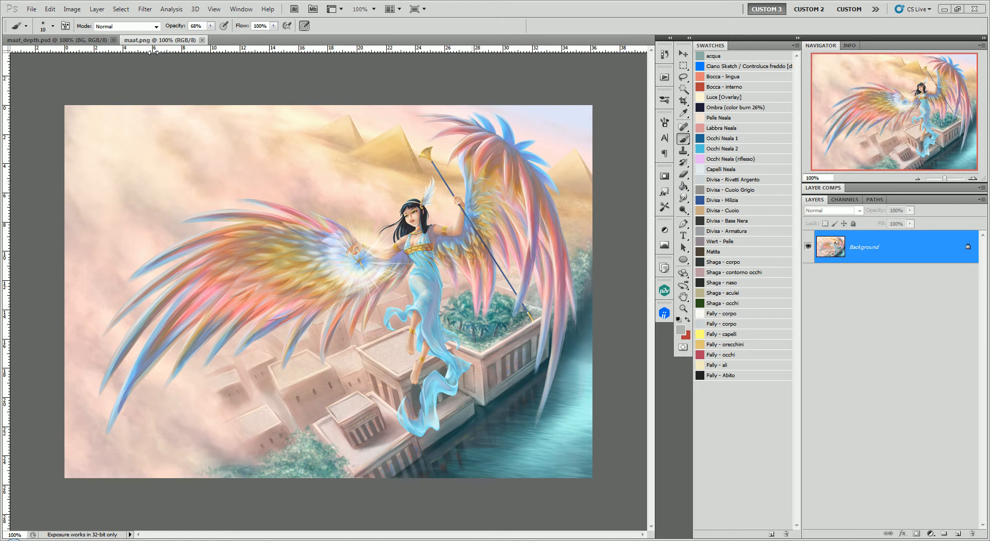
Float maat.png and maat_depth.psd as separate windows side by side, with maat_depth.psd in front.
click(57, 43)
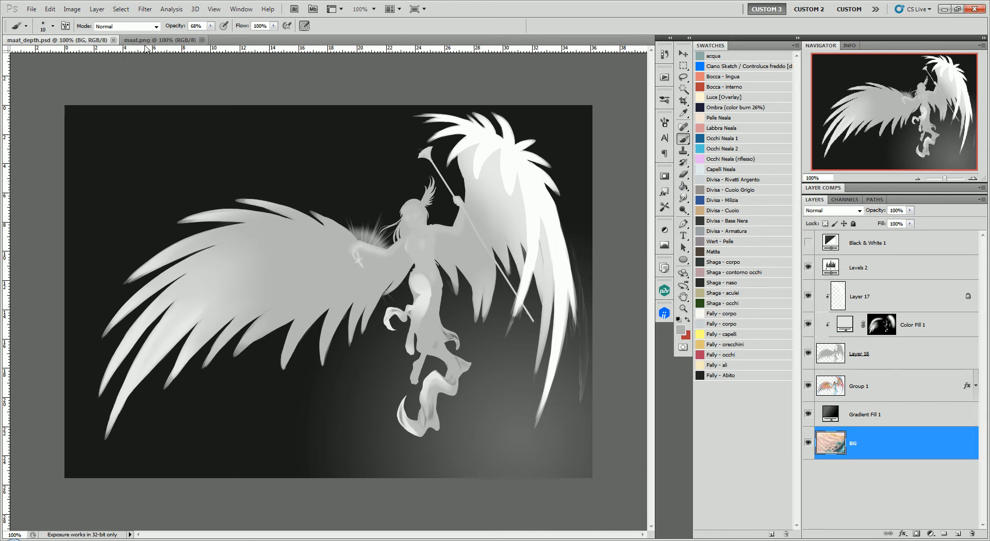
mouse_move(157, 40)
mouse_down()
mouse_move(155, 93)
mouse_move(166, 78)
mouse_move(383, 83)
mouse_move(551, 65)
mouse_move(491, 66)
mouse_up()
drag(58, 40, 111, 56)
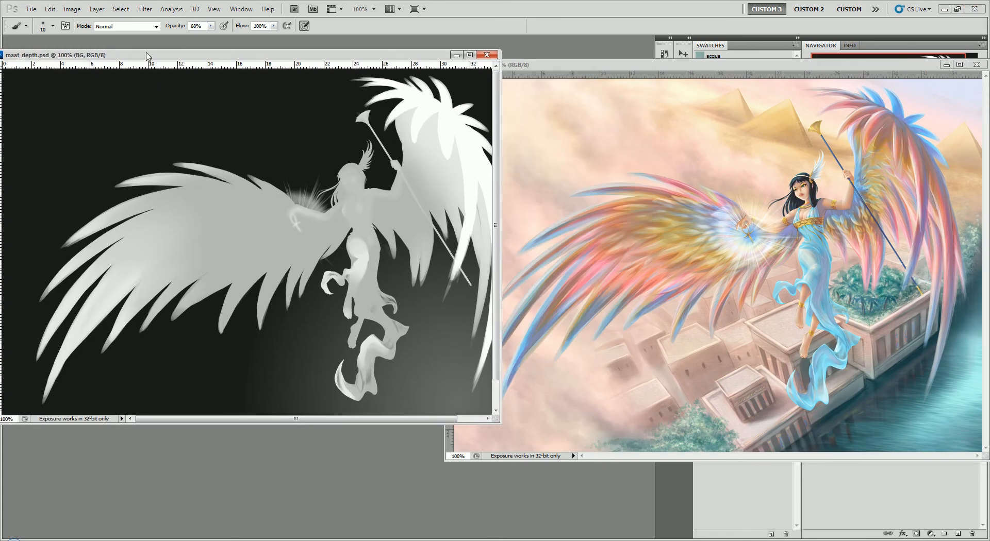
drag(714, 69, 705, 68)
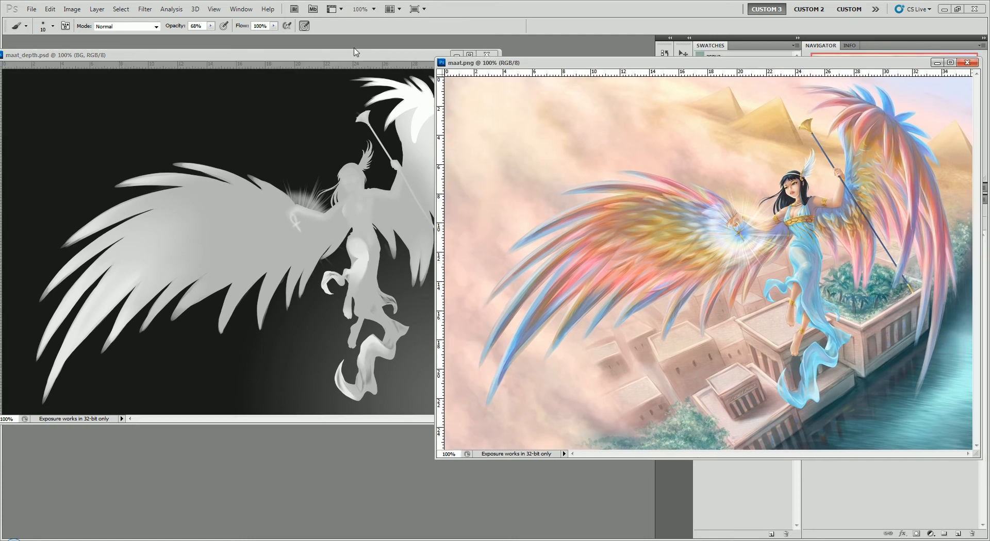
click(364, 57)
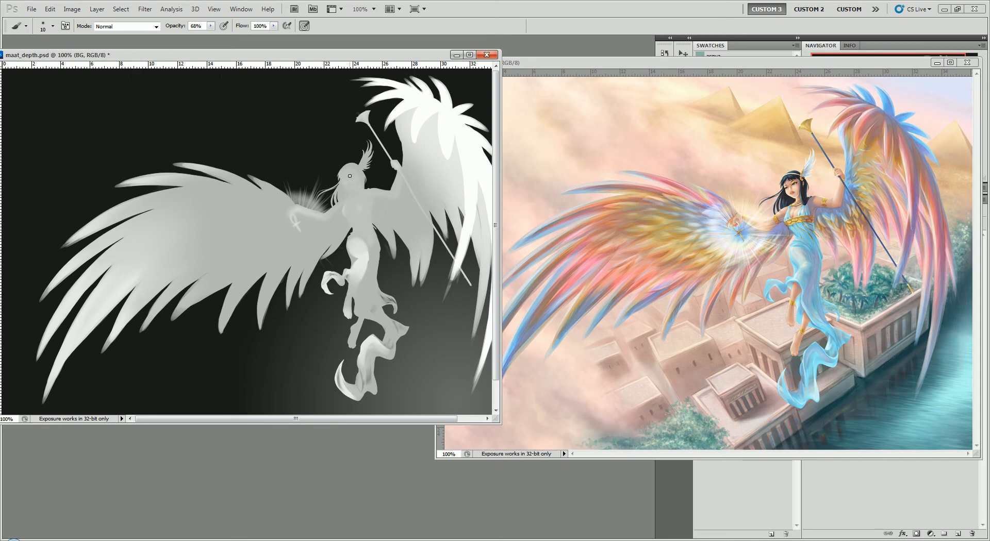
Move the maat.png window lower to uncover the Navigator, and make maat_depth.psd the active document.
drag(858, 63, 844, 157)
click(433, 55)
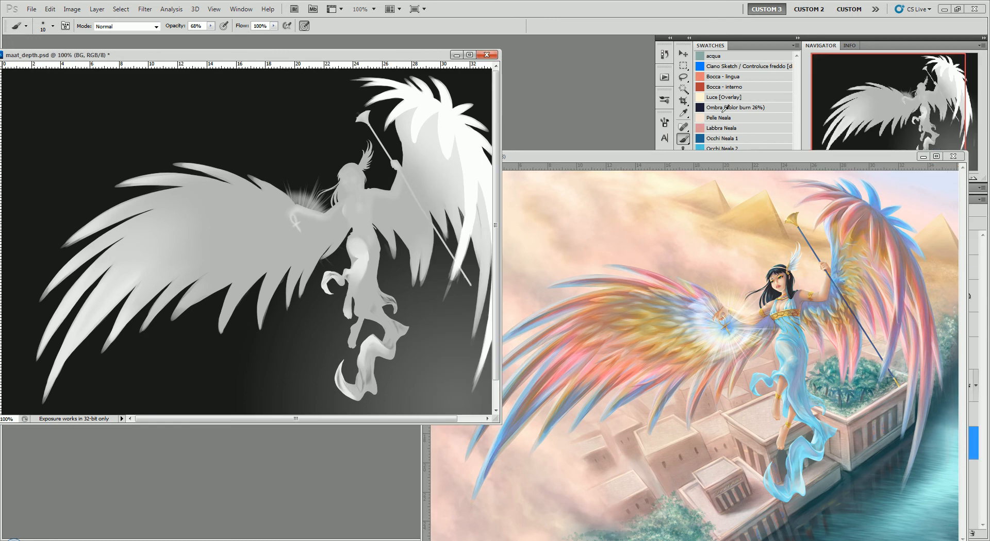
drag(906, 158, 888, 227)
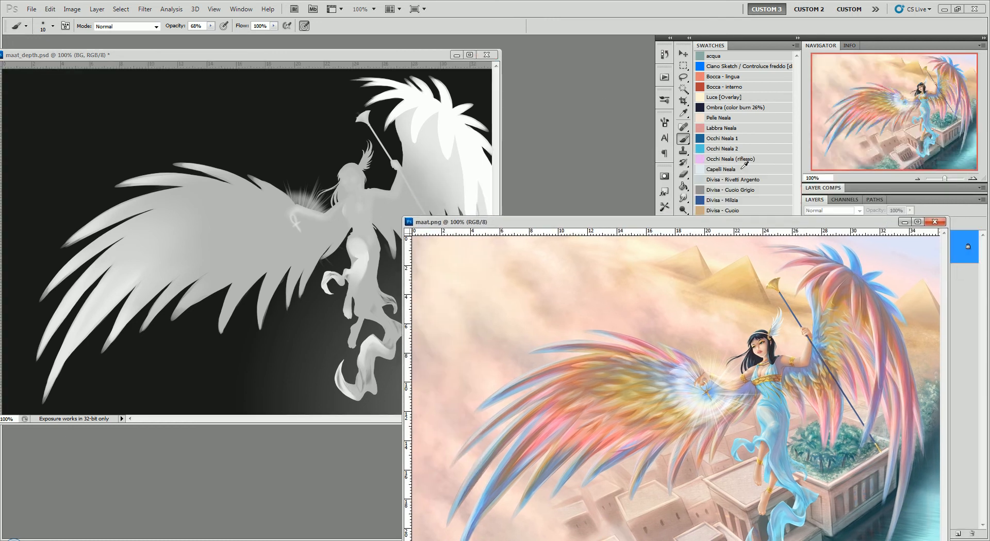
click(420, 66)
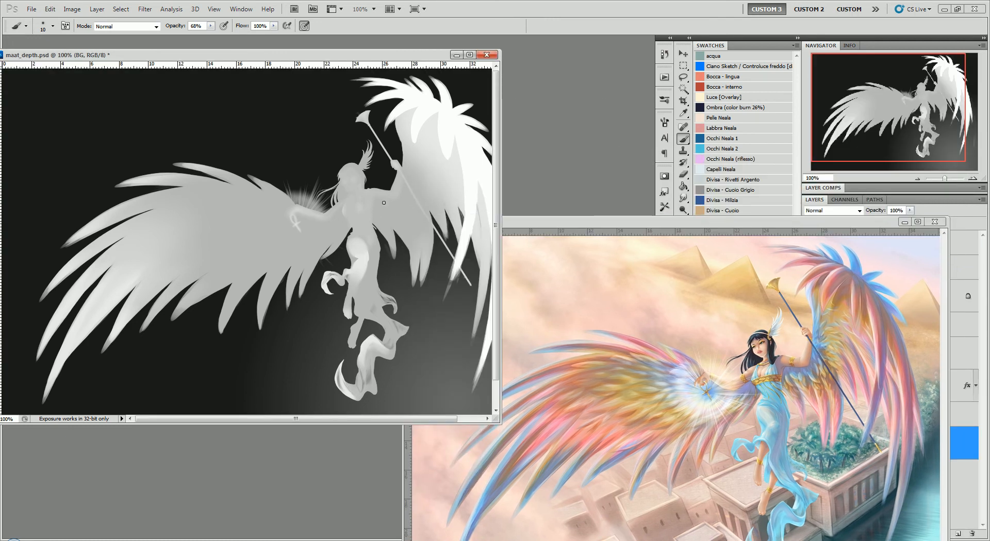
Inspect the depth map's head and raised hand at 400%, and return the view to 100%.
click(973, 179)
click(973, 179)
click(973, 180)
drag(903, 106, 918, 91)
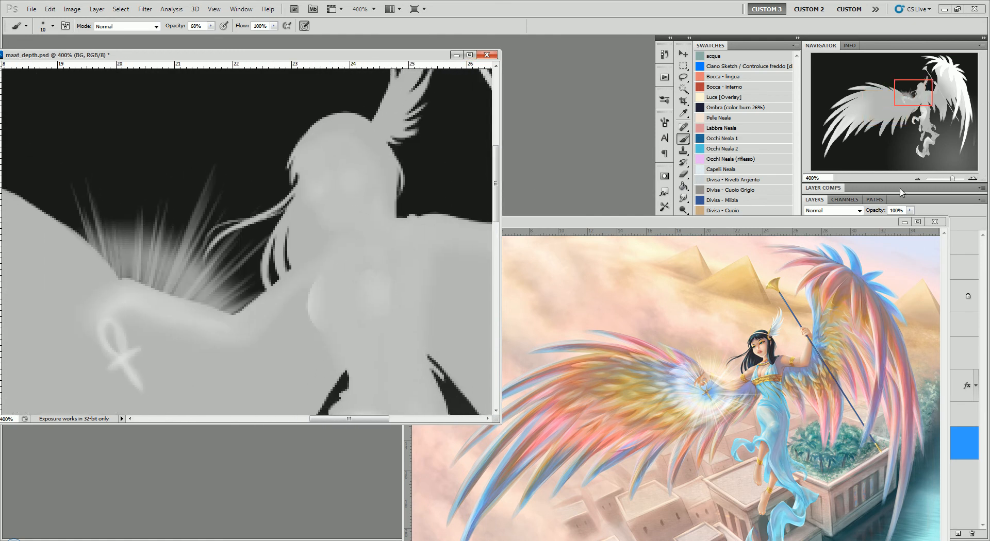
click(918, 180)
click(918, 180)
click(918, 180)
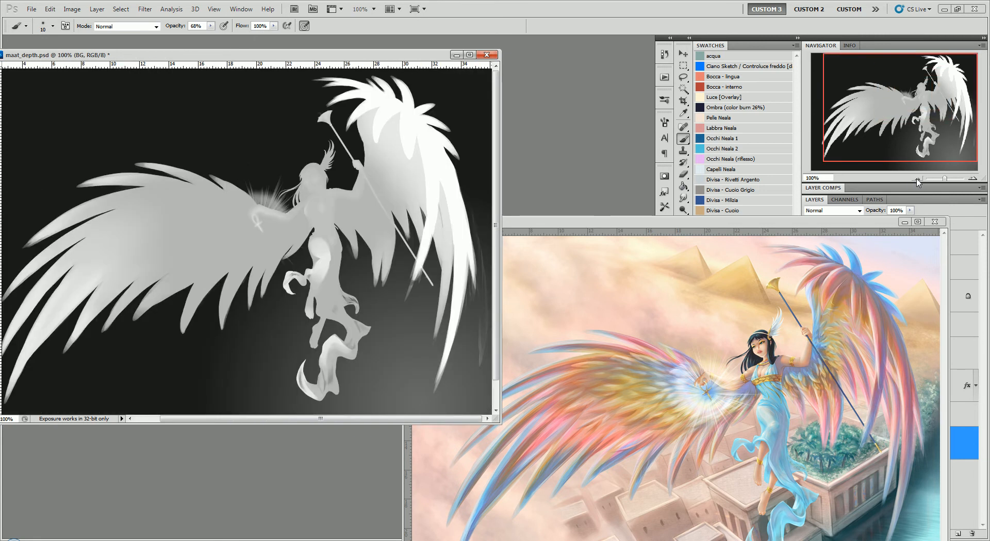
click(918, 180)
click(972, 179)
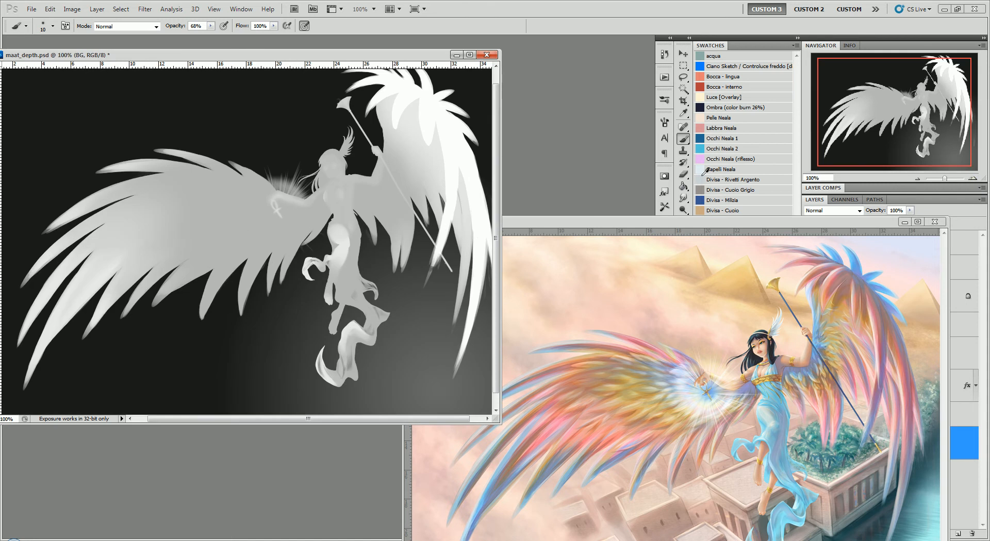
Enlarge the maat_depth.psd window so the whole canvas fits, and minimize the maat.png window.
drag(434, 58, 448, 47)
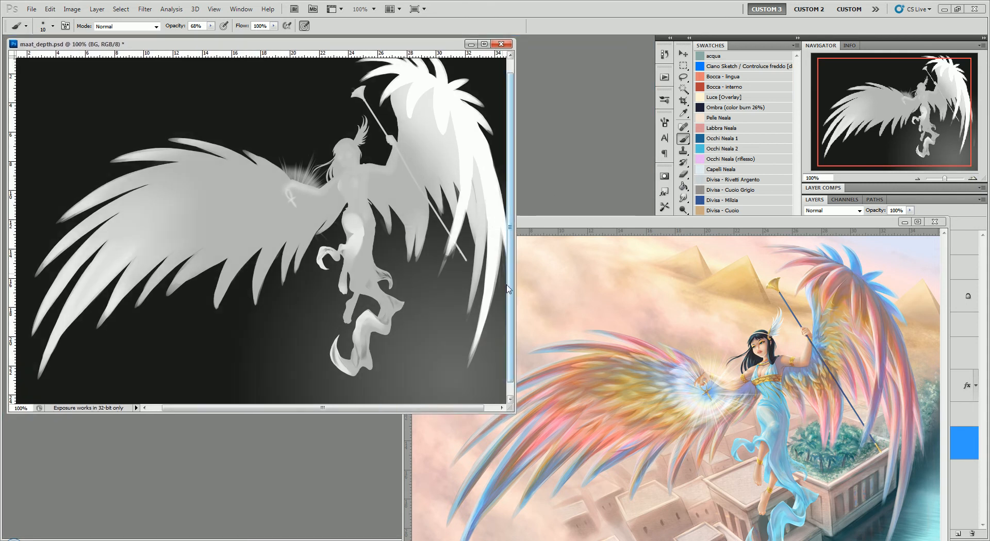
drag(515, 413, 648, 507)
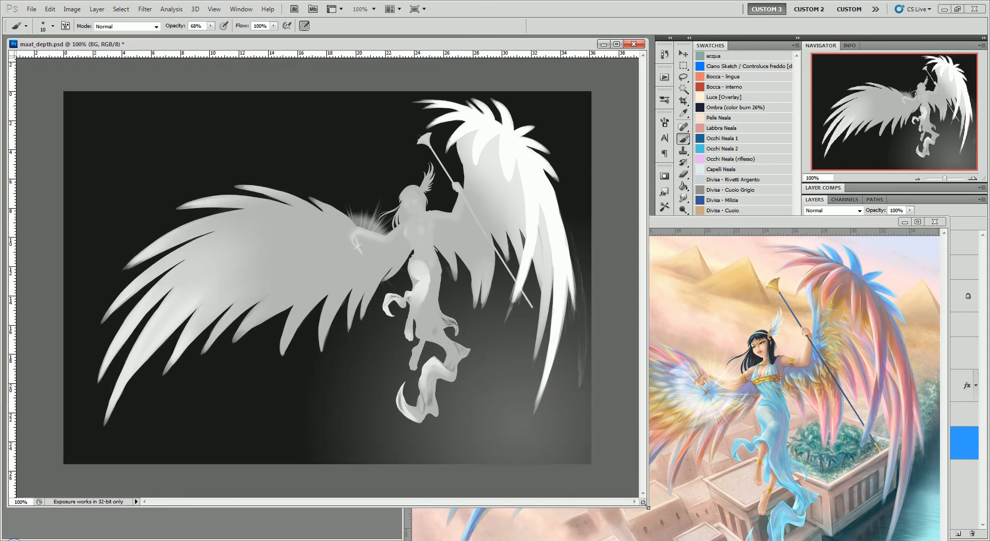
click(906, 222)
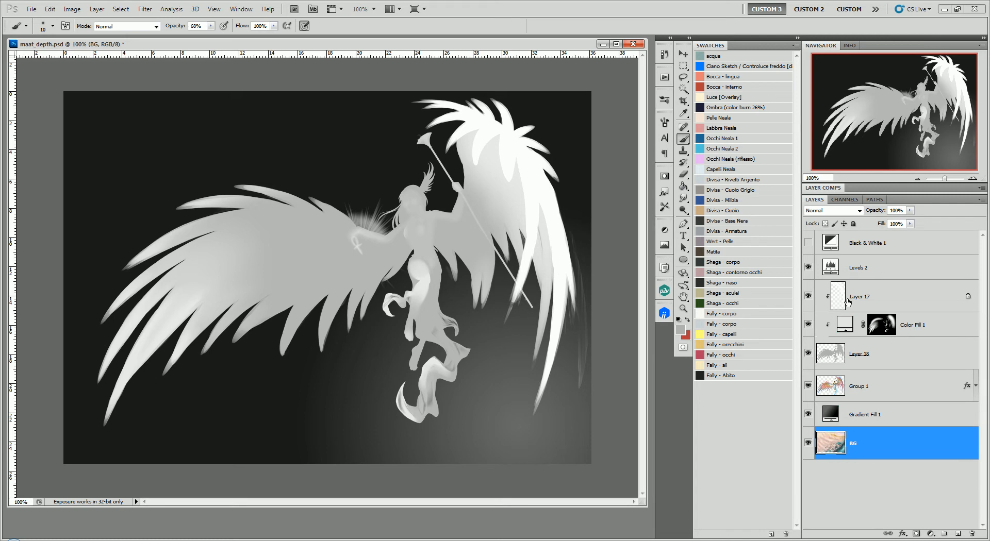
Select Group 1 and hide Layer 17 and Gradient Fill 1 to reveal the painted background.
click(871, 361)
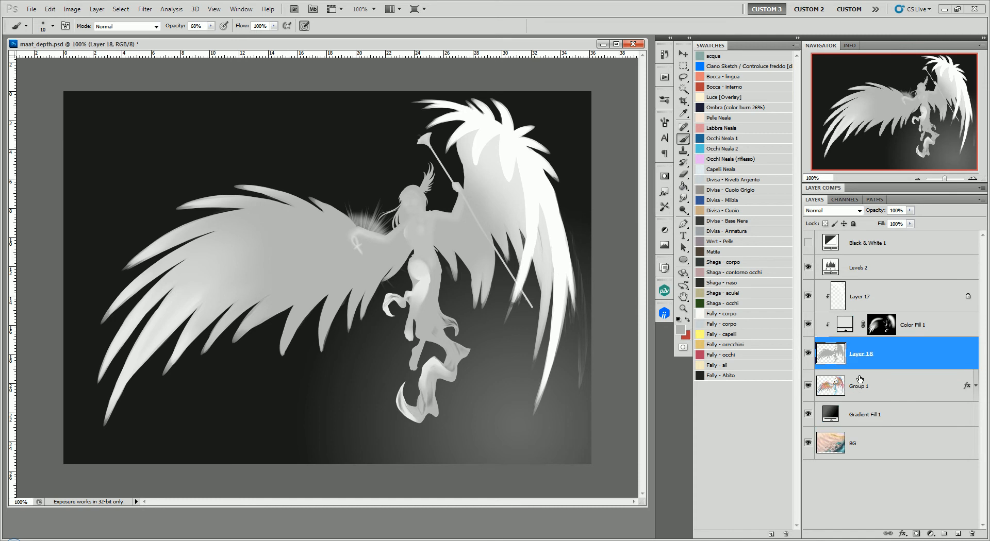
click(856, 383)
click(808, 353)
click(808, 354)
click(809, 296)
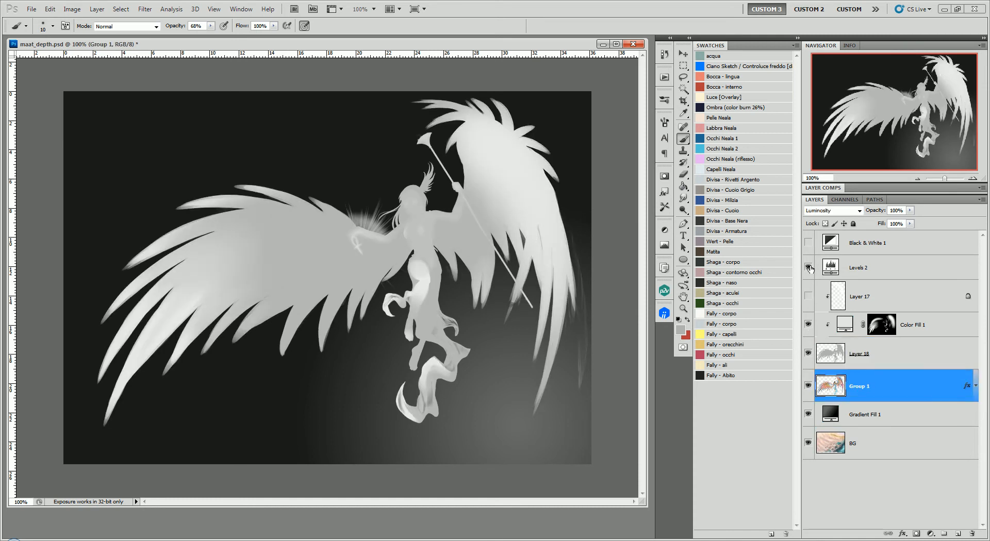
click(808, 414)
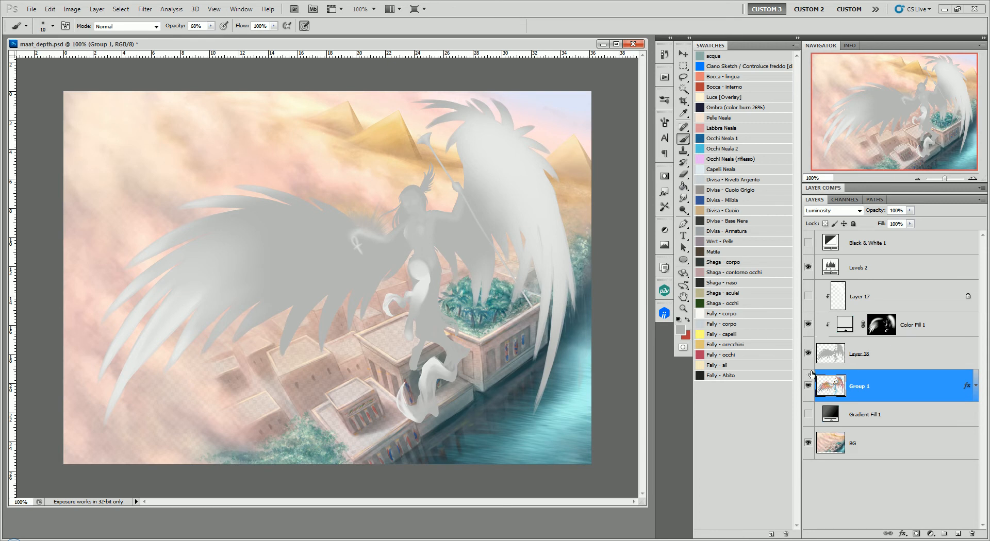
Hide Layer 18 and Color Fill 1, and set Group 1's blending mode to Normal.
click(975, 388)
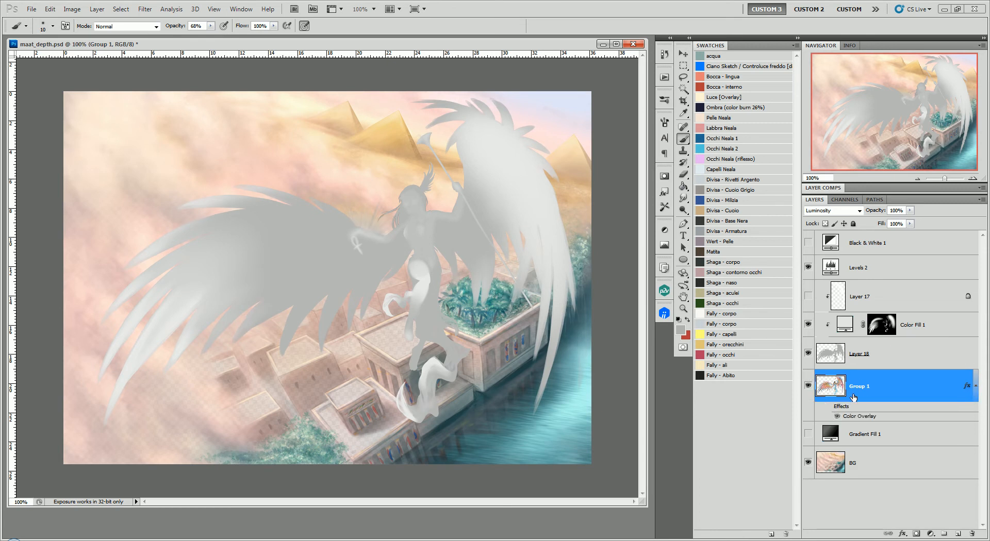
click(808, 354)
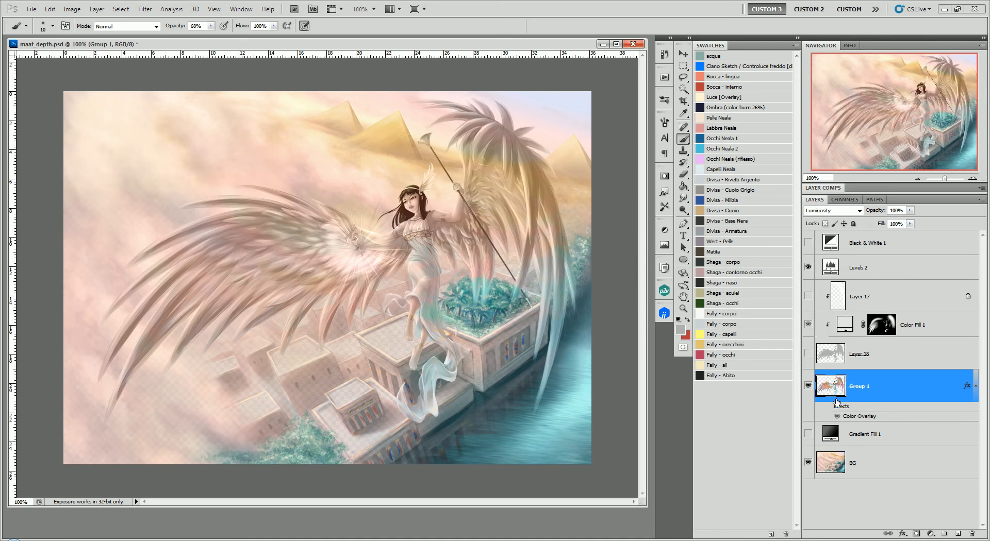
click(809, 354)
click(808, 324)
click(809, 353)
click(832, 210)
click(825, 214)
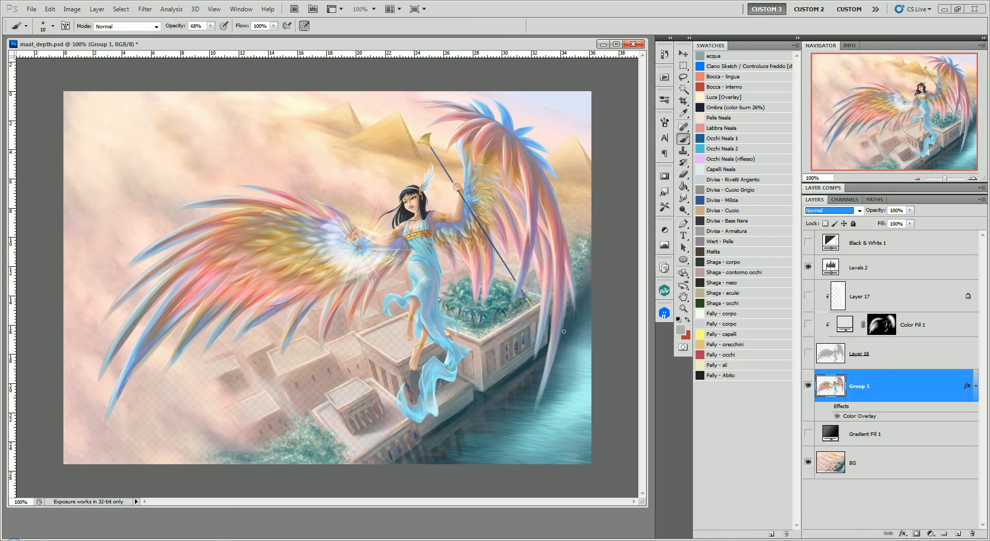
Compare Group 1, Gradient Fill 1 and BG by toggling visibility, leaving the full-color figure shown over the gradient.
click(808, 387)
click(807, 387)
click(807, 386)
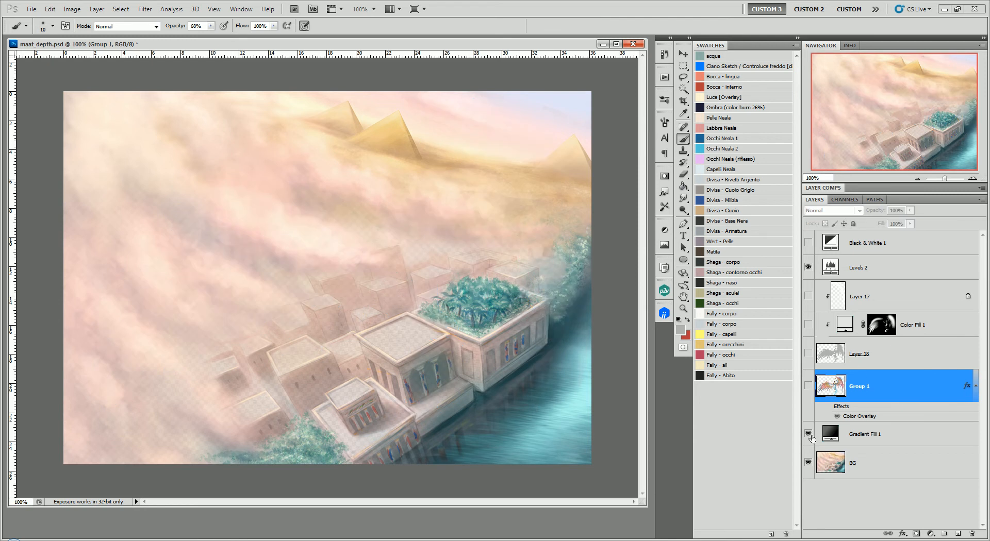
click(808, 434)
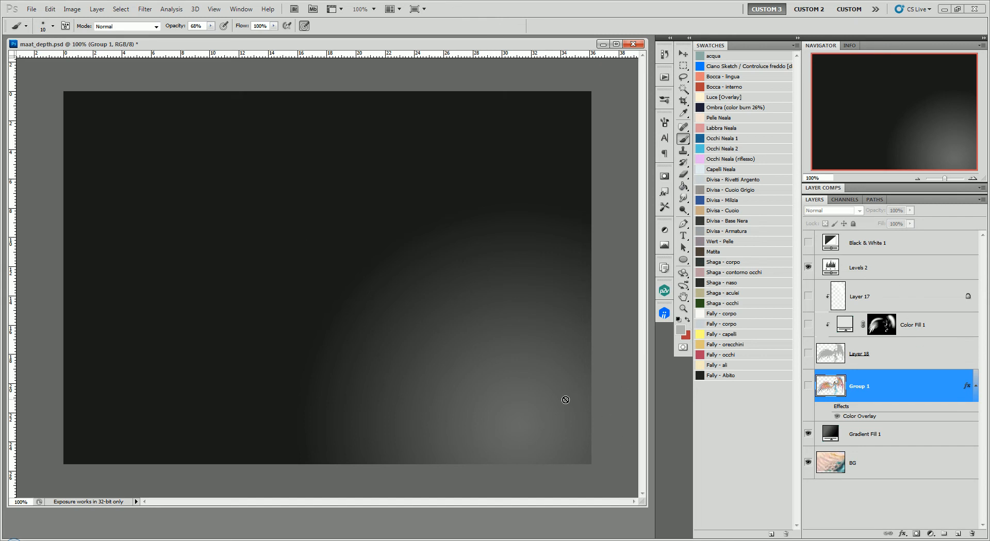
click(808, 436)
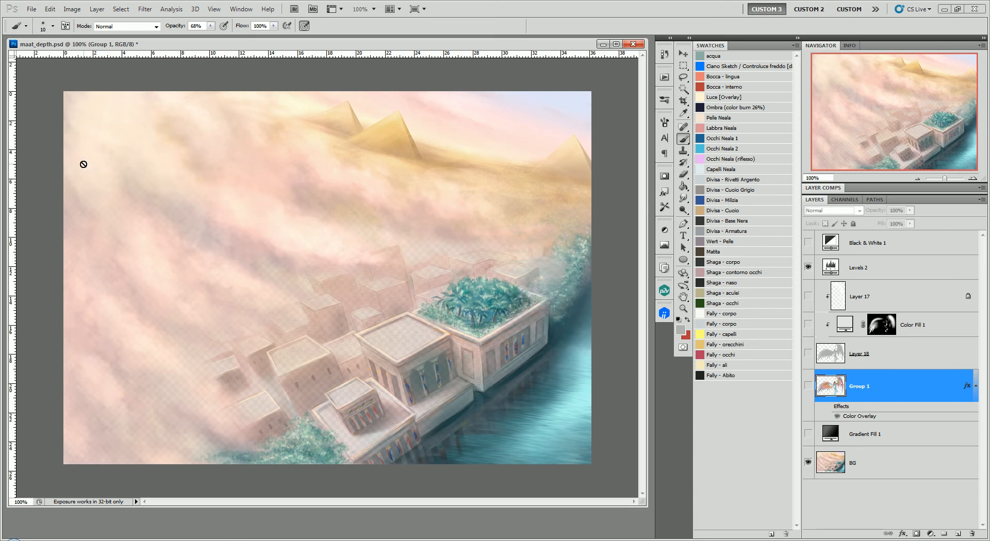
click(808, 434)
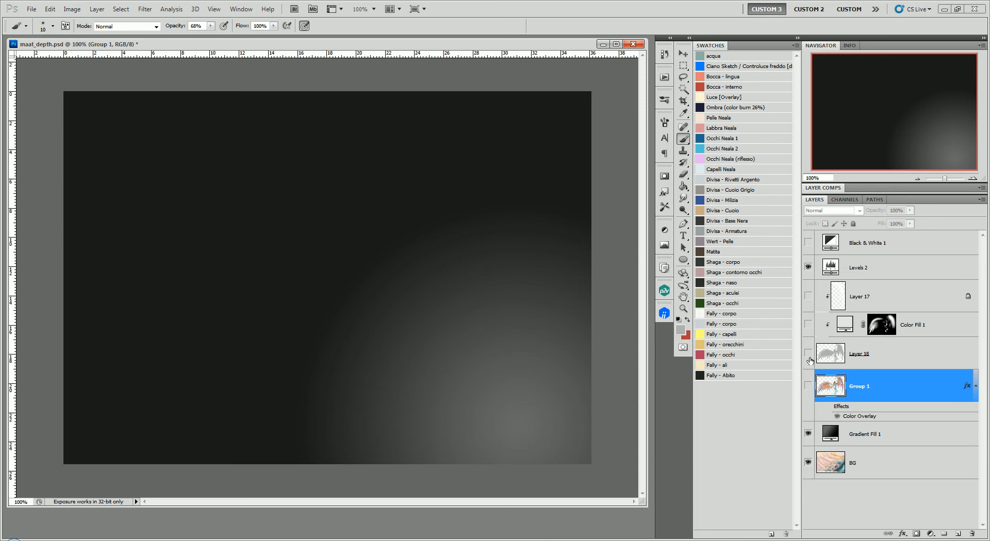
click(807, 386)
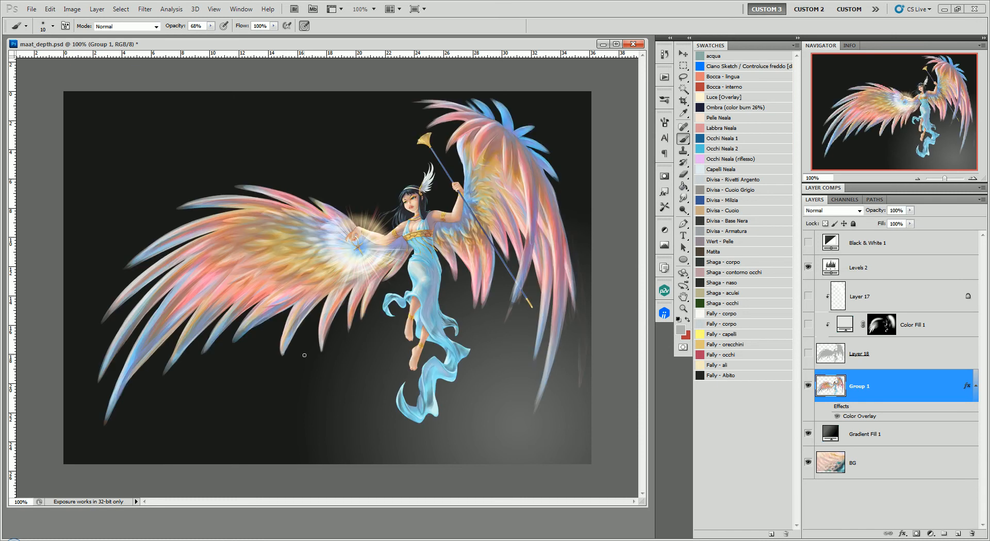
Show the gray silhouette on Layer 18 and the Color Fill 1 shading clipped to it.
click(808, 353)
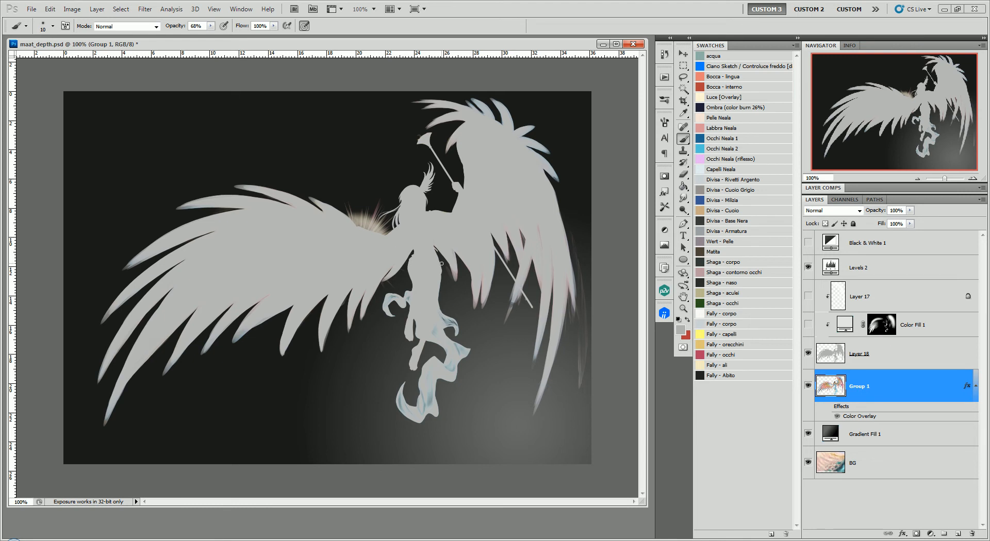
click(832, 361)
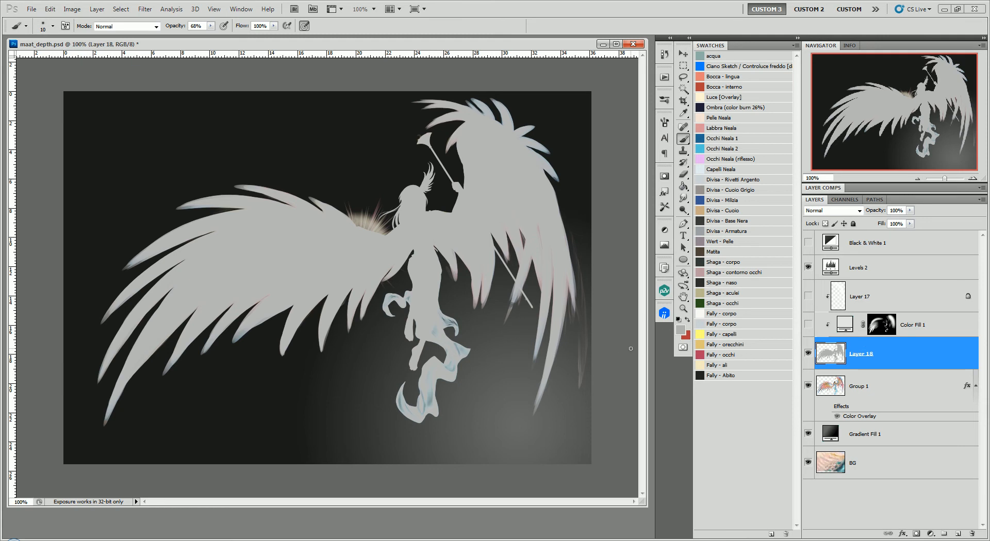
click(808, 326)
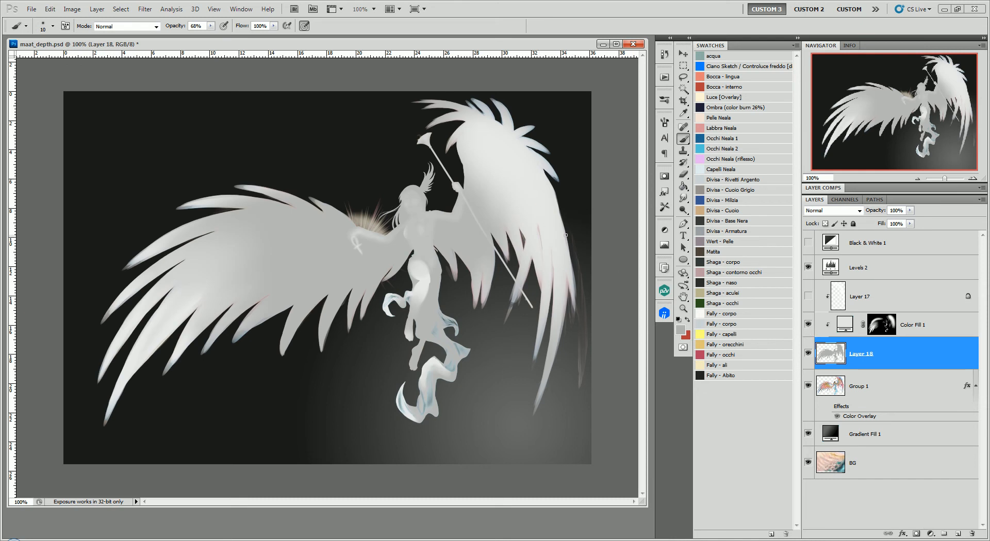
Check the solid color used by Color Fill 1, and switch to the Move tool.
double_click(845, 323)
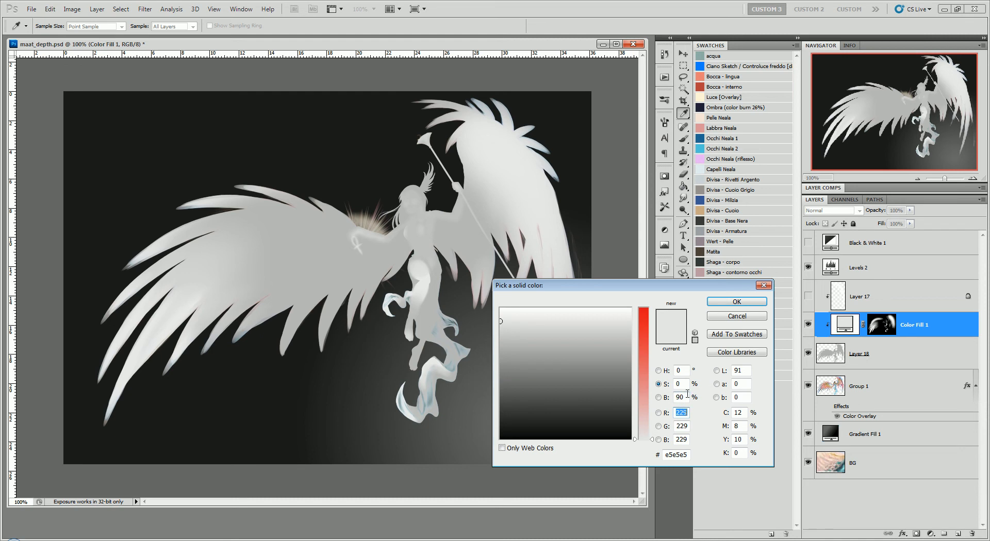
click(738, 301)
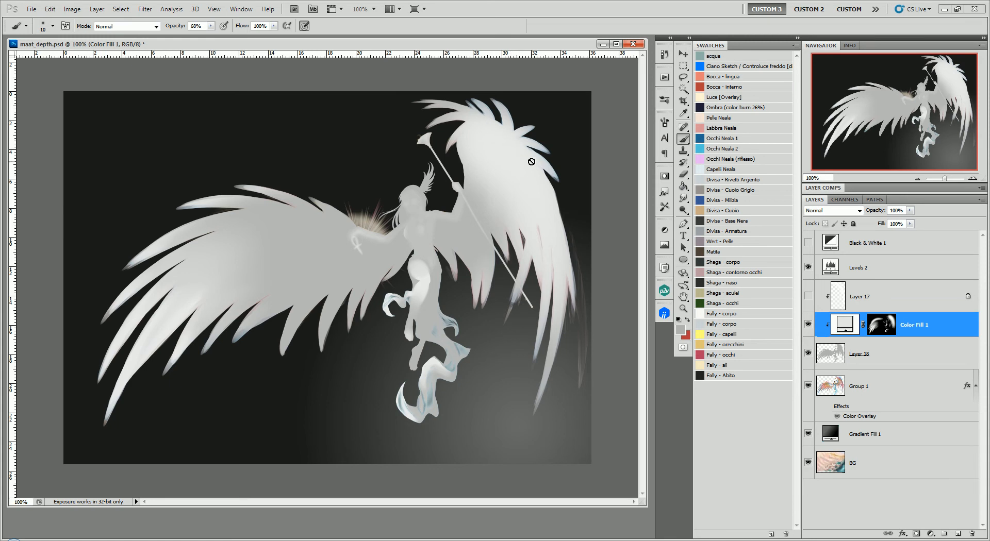
click(683, 53)
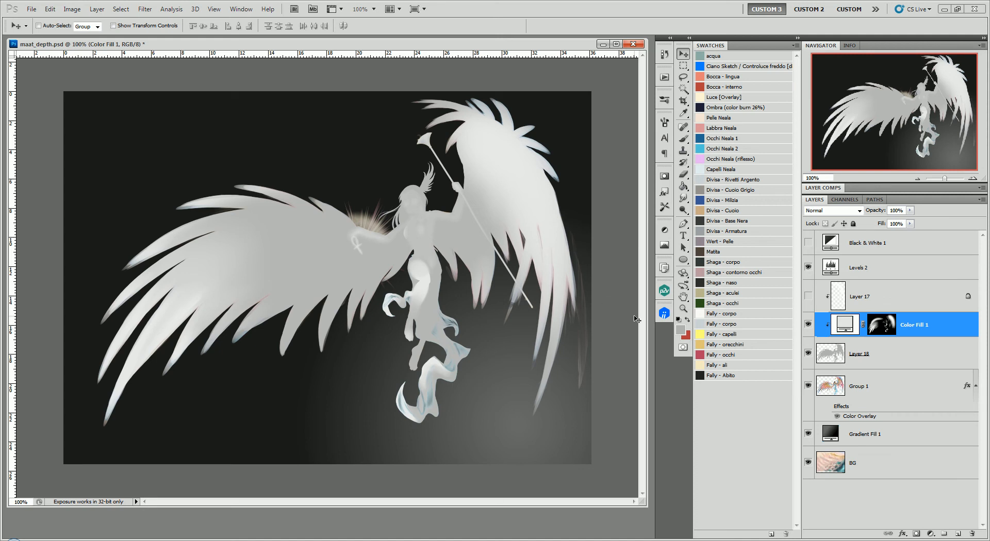
Compare the near wing with and without Layer 17, leave the layer visible, and select the Black & White 1 adjustment layer.
click(808, 297)
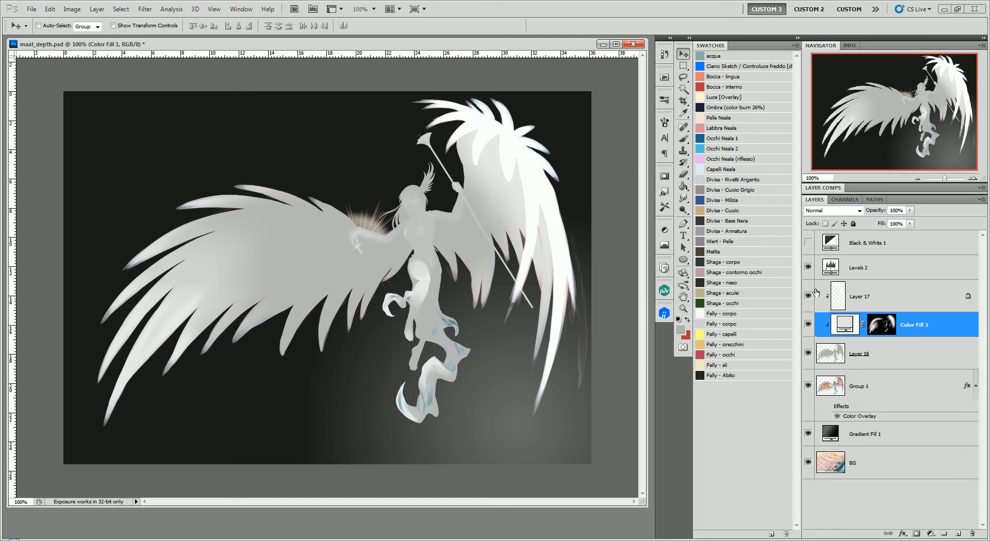
click(824, 299)
click(809, 297)
click(808, 297)
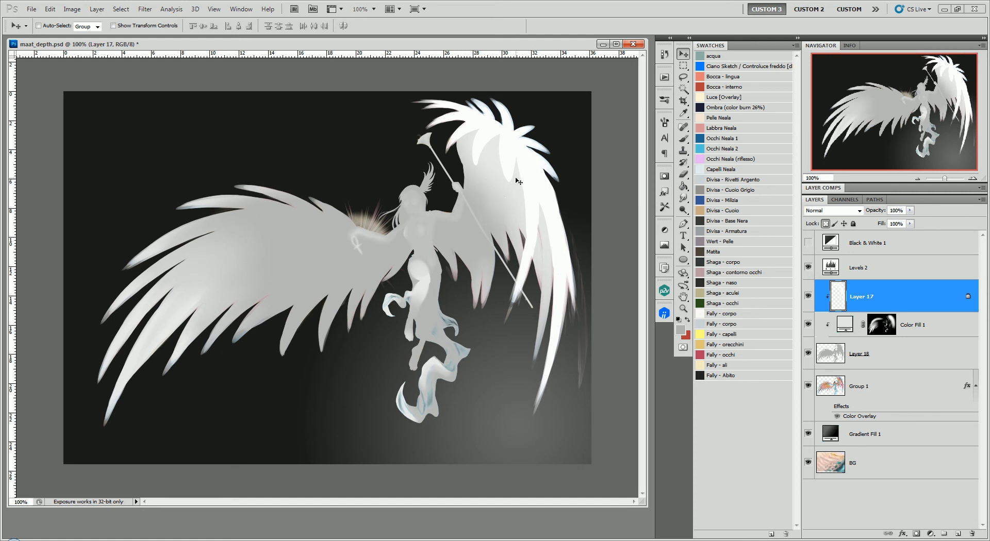
click(808, 296)
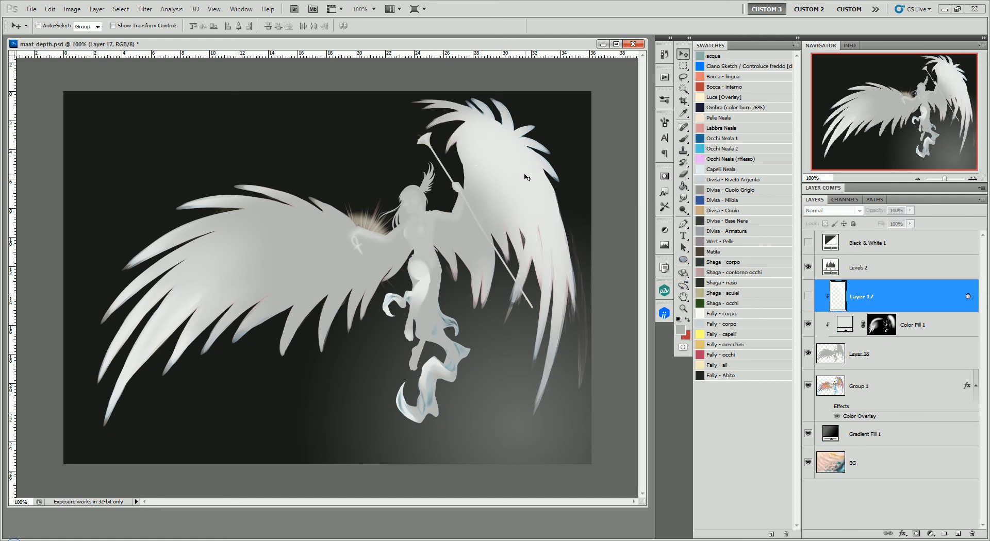
click(808, 295)
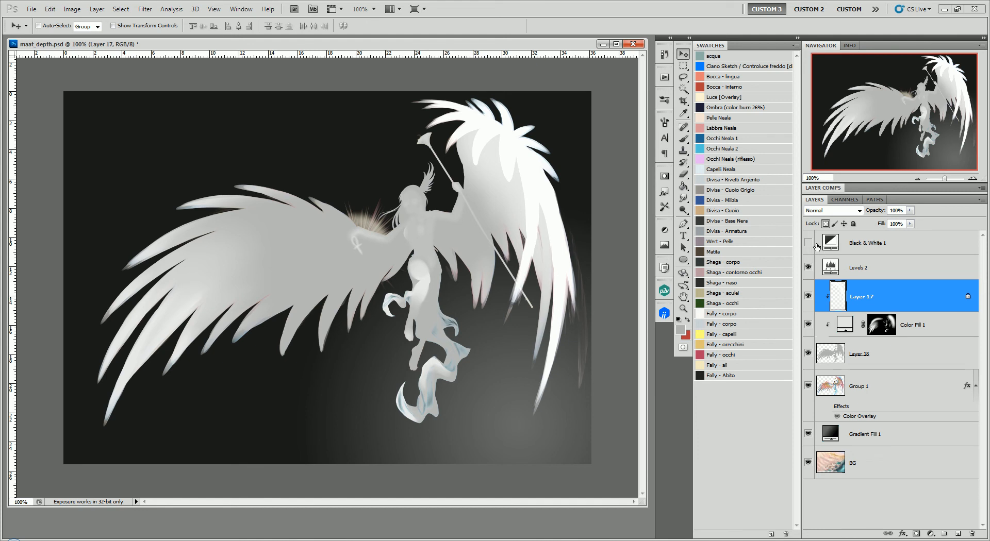
click(871, 252)
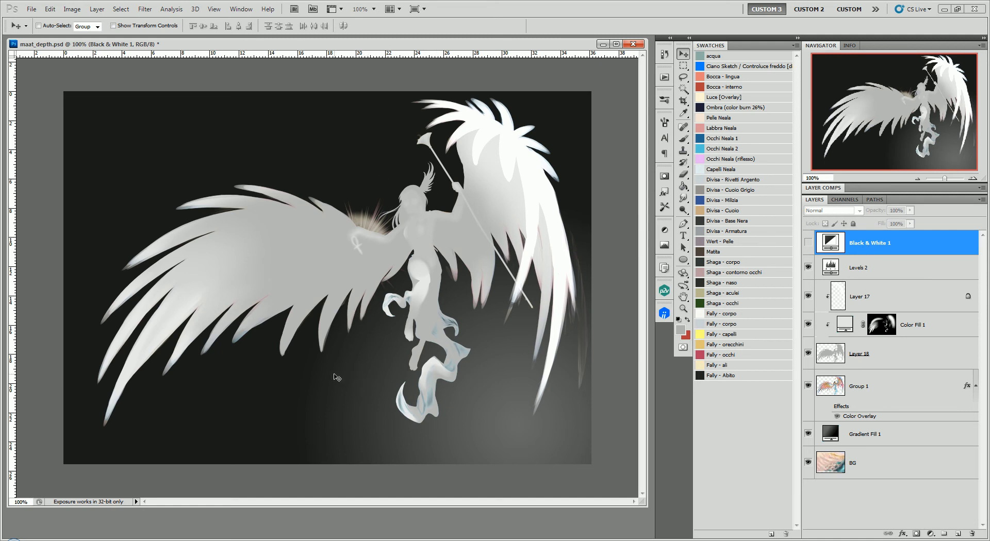
Show Black & White 1, check its adjustment settings, and compare the image with and without it, leaving the layer visible.
click(808, 242)
double_click(832, 246)
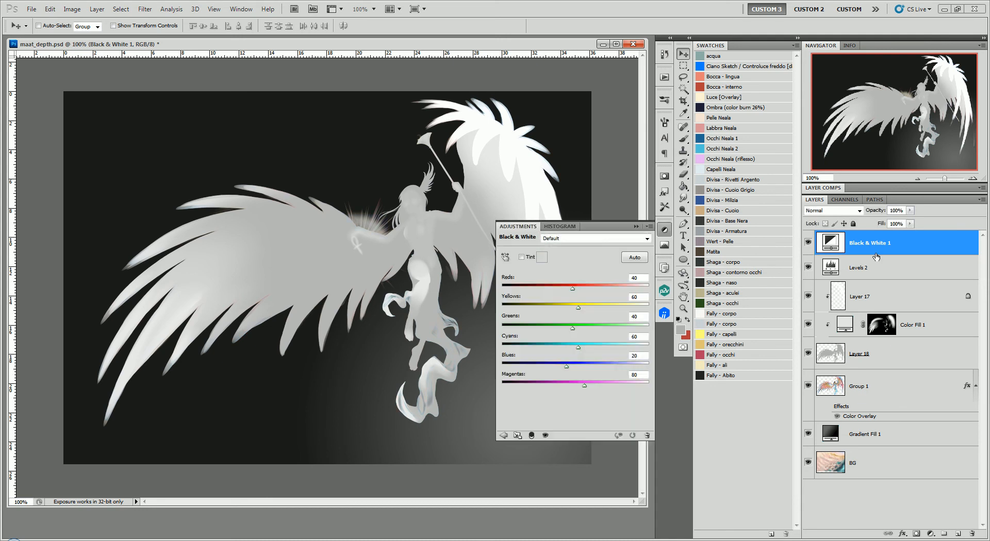
click(637, 227)
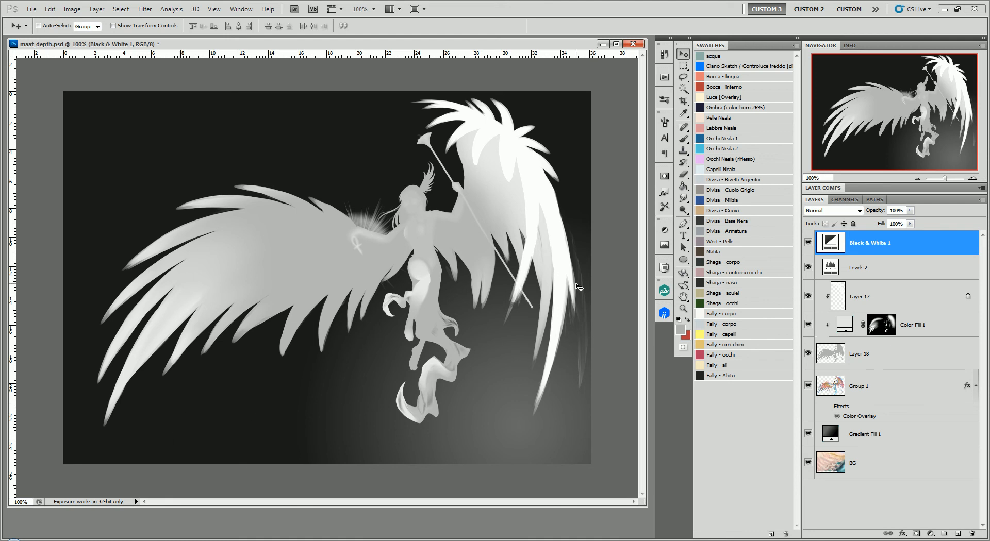
click(808, 243)
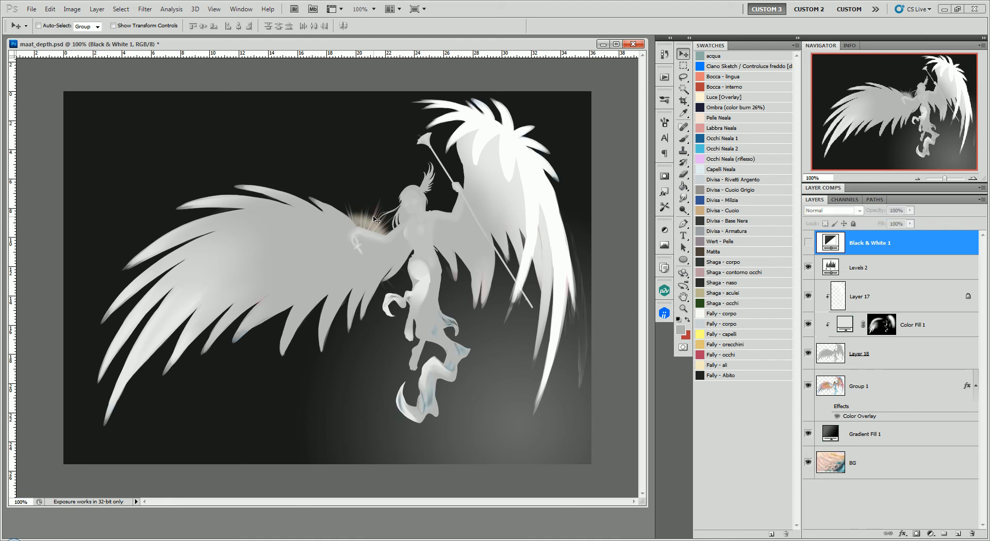
click(807, 244)
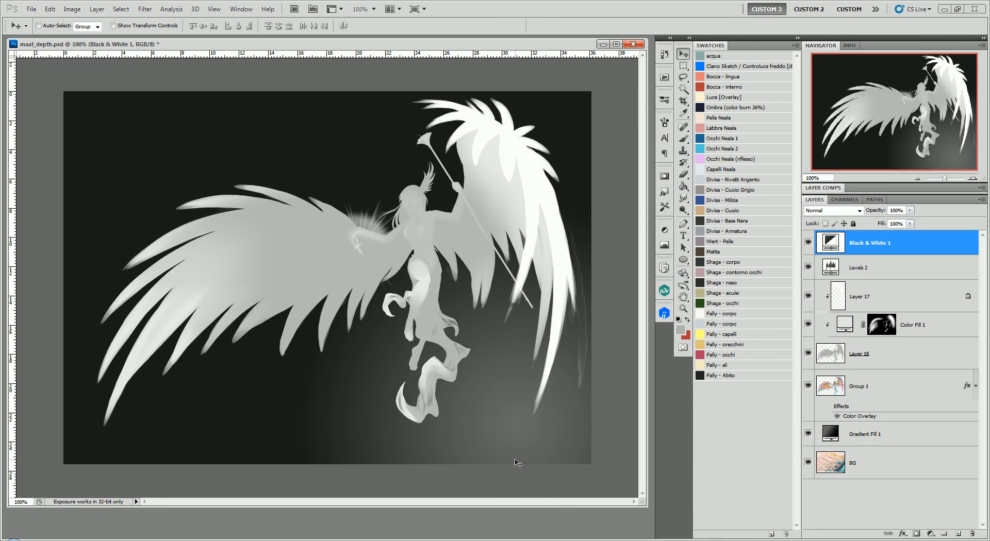
Switch to Facebook in Chrome and attach maat.png and maat_depth.png from the Desktop to a new post as a 3D photo.
mouse_move(576, 48)
mouse_down()
mouse_move(567, 100)
mouse_move(611, 72)
mouse_move(570, 64)
mouse_up()
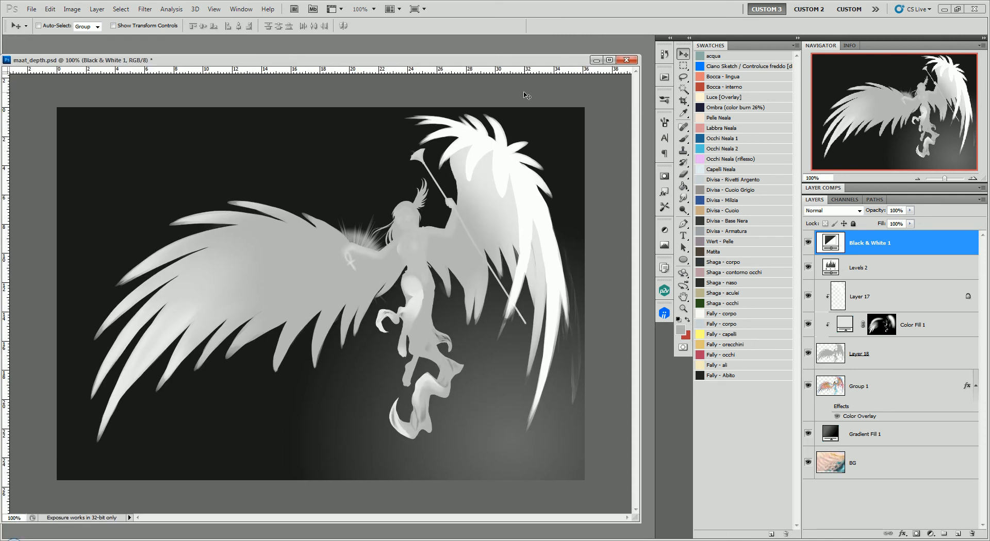
key(alt+Tab)
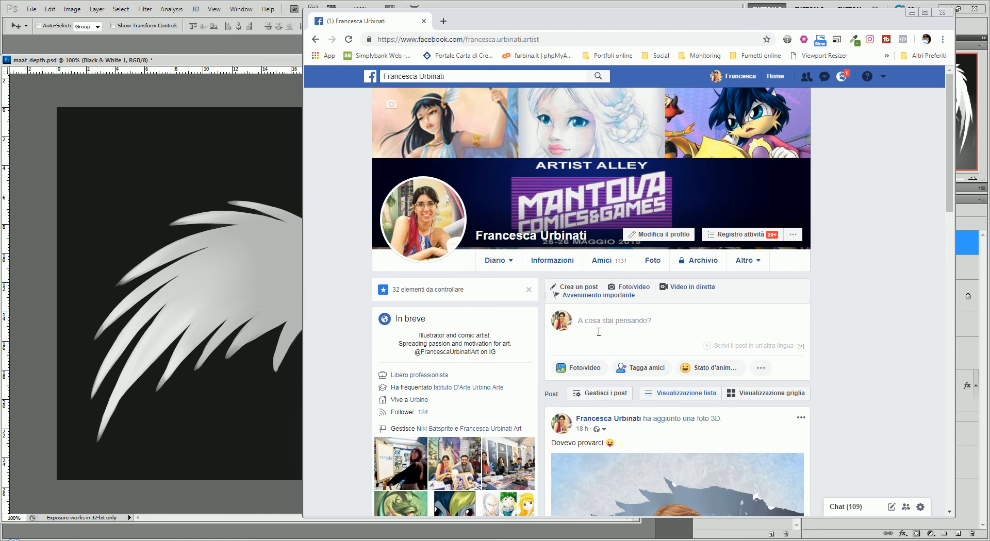
click(587, 367)
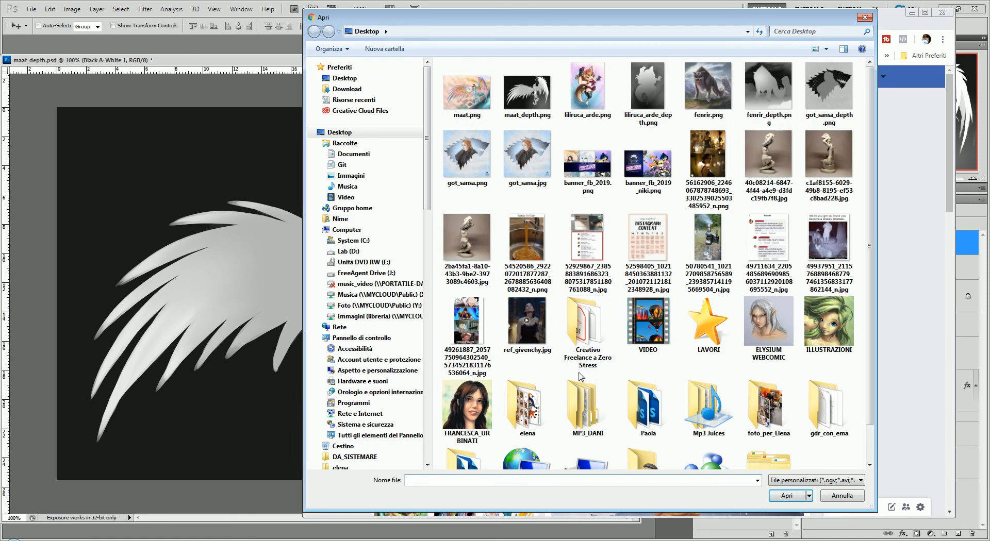
drag(438, 119, 541, 72)
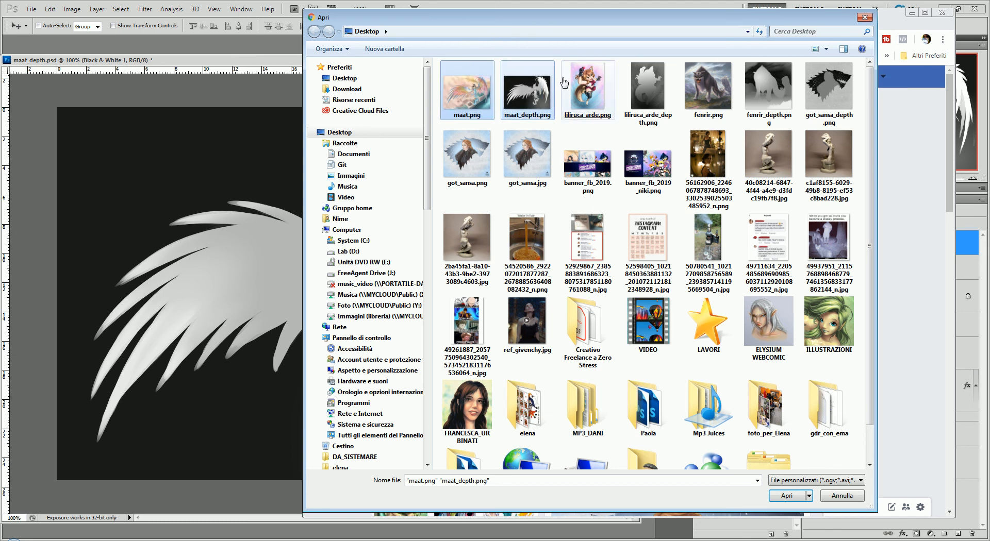
click(786, 496)
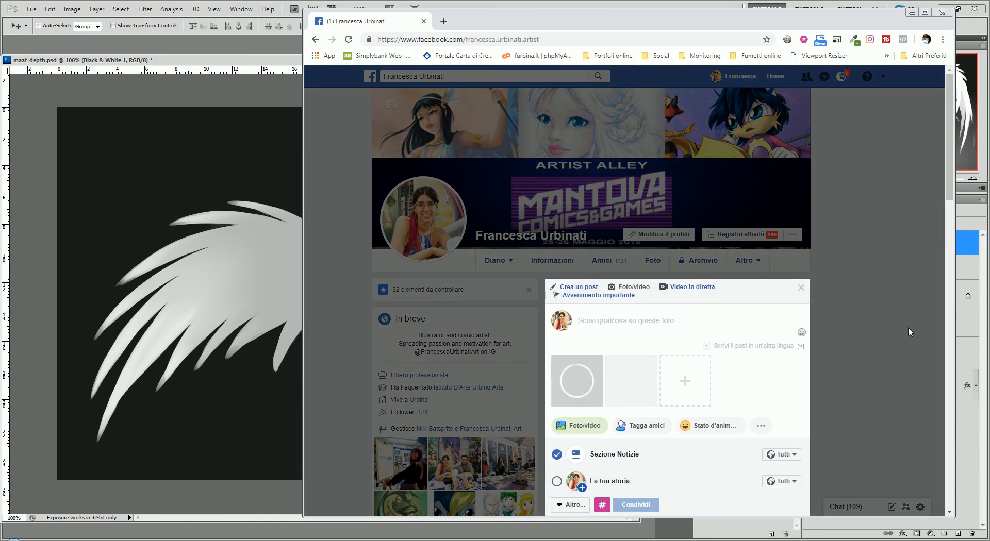
scroll(861, 356, down, 2)
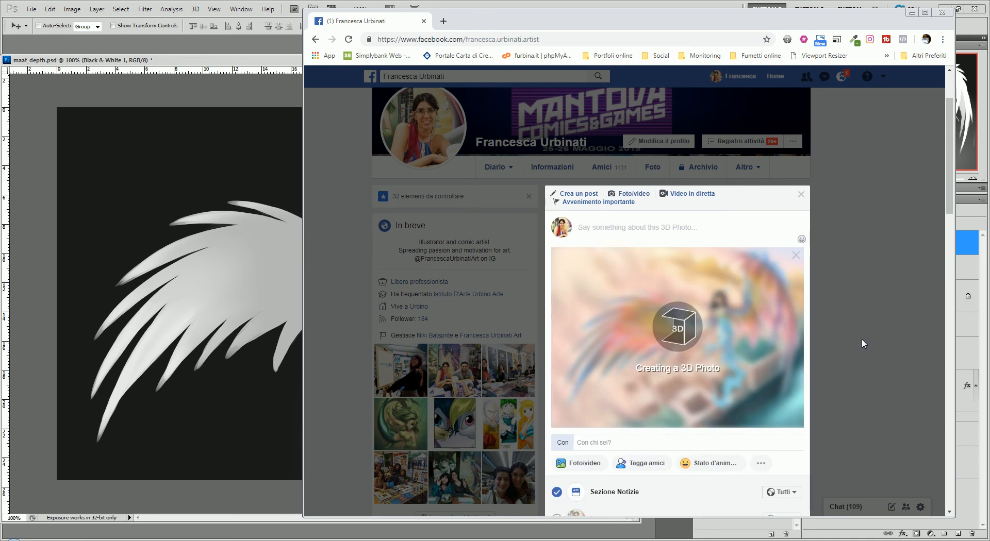
mouse_move(948, 207)
mouse_down()
mouse_move(948, 220)
mouse_move(950, 189)
mouse_up()
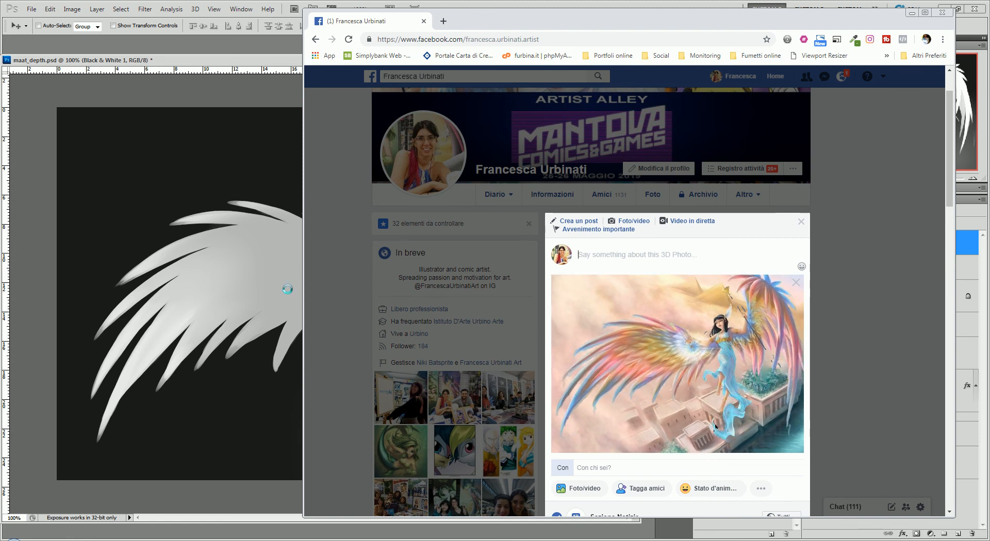
Compare the depth map in Photoshop with the 3D photo preview in Chrome, and review the post's sharing options.
click(257, 80)
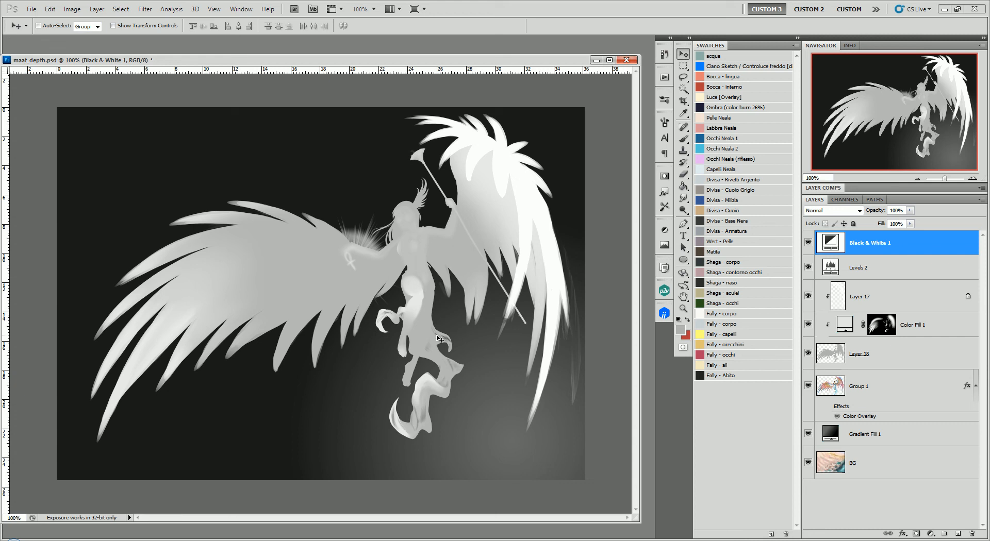
click(666, 540)
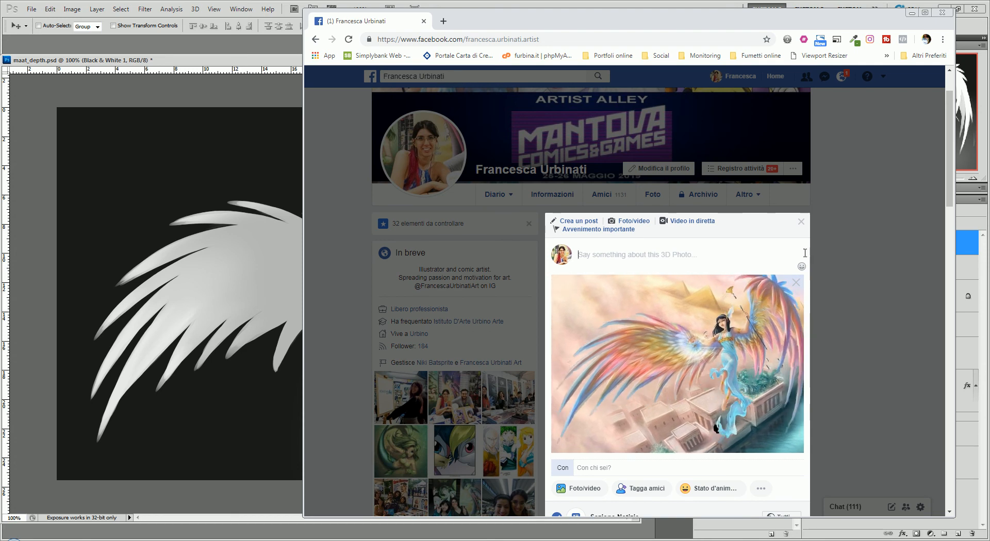
click(802, 223)
scroll(773, 258, down, 6)
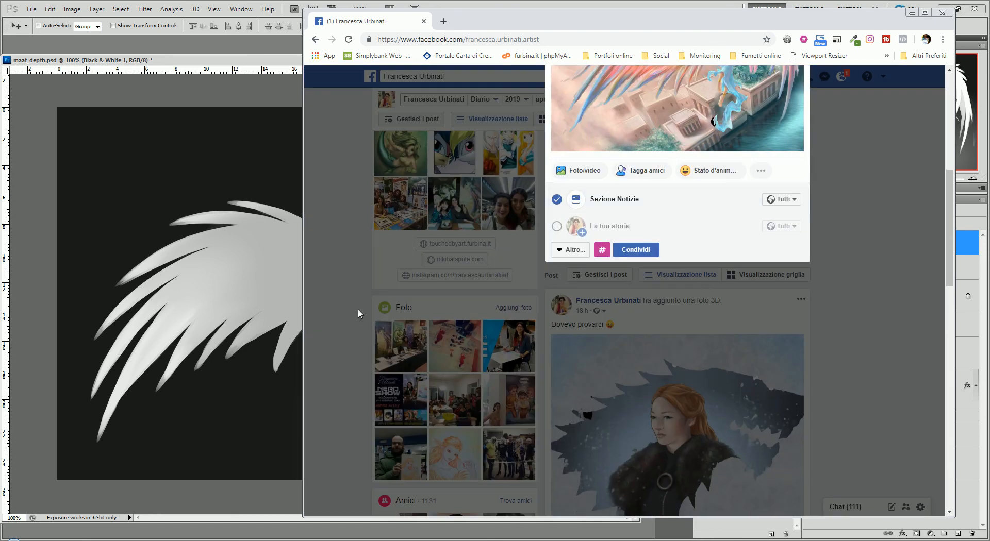
click(254, 313)
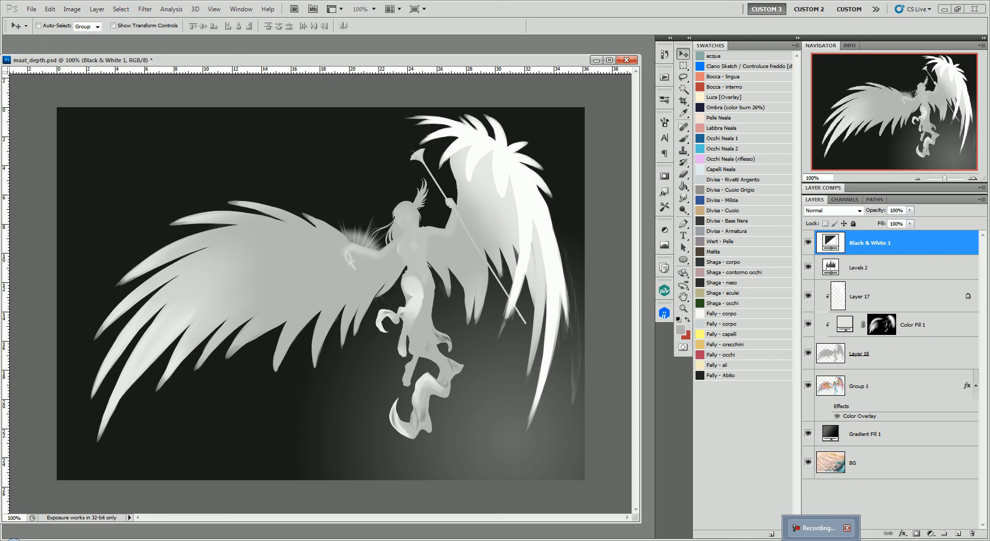
click(817, 528)
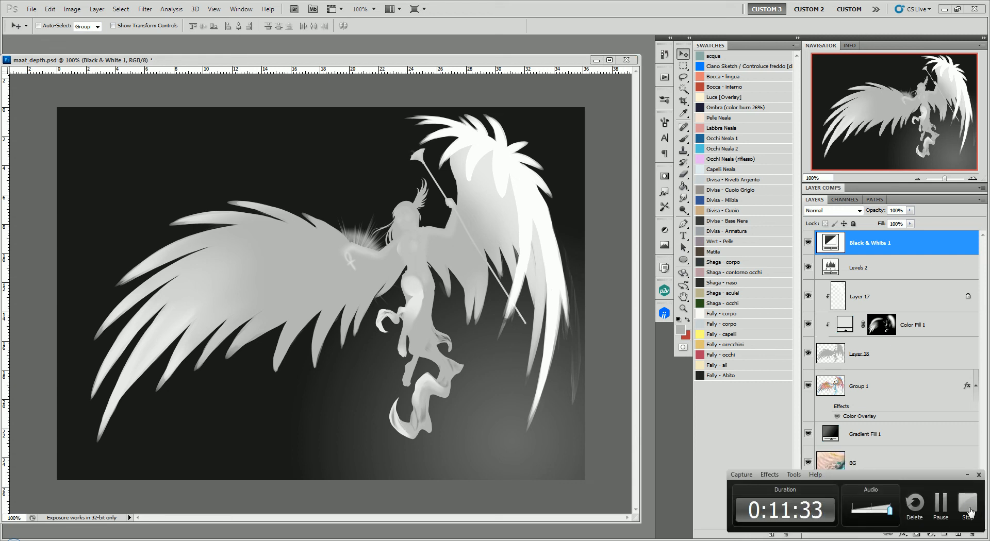